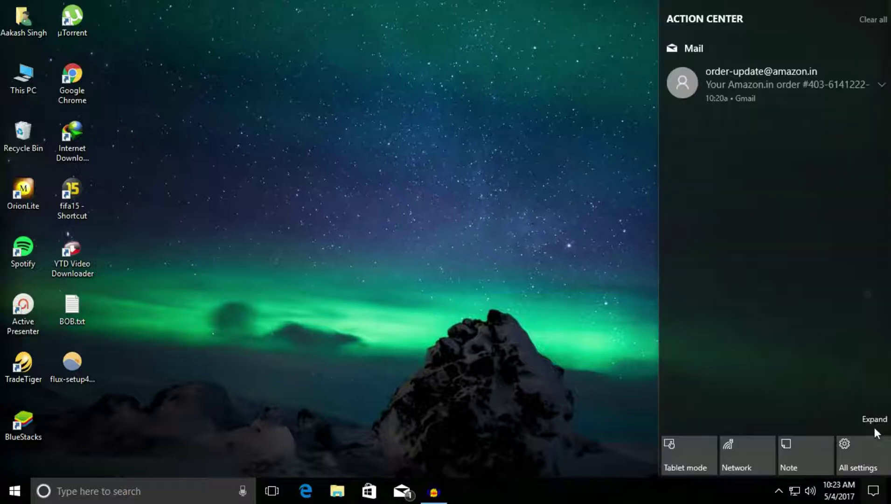
Open Windows Settings from the expanded Action Center and go to the Display page.
click(875, 428)
click(863, 371)
click(194, 193)
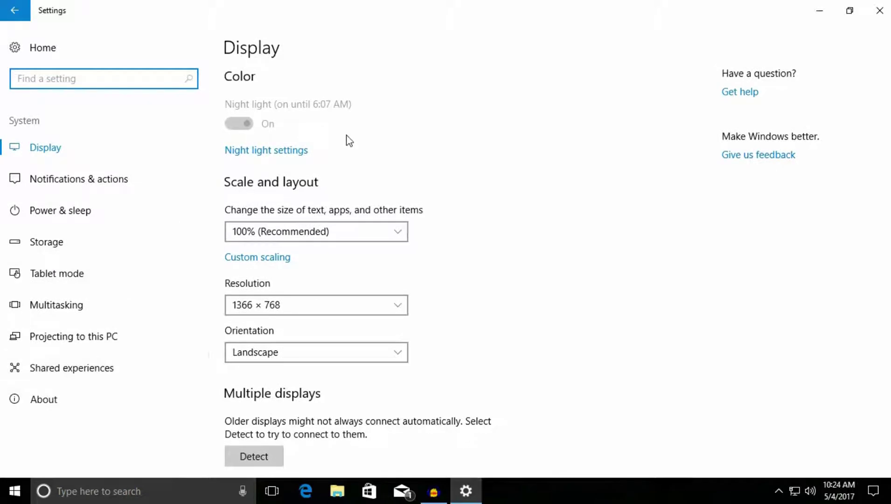
Inspect the greyed-out Night light settings, then return to the Display page.
click(301, 153)
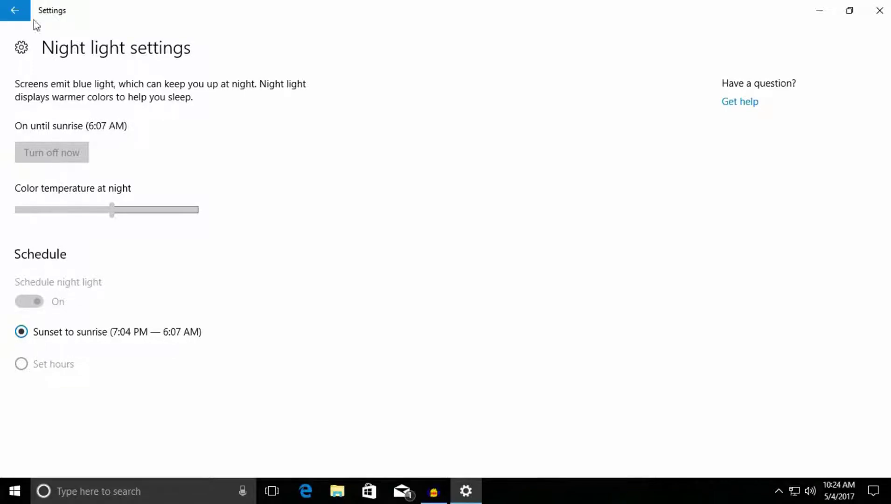
click(15, 14)
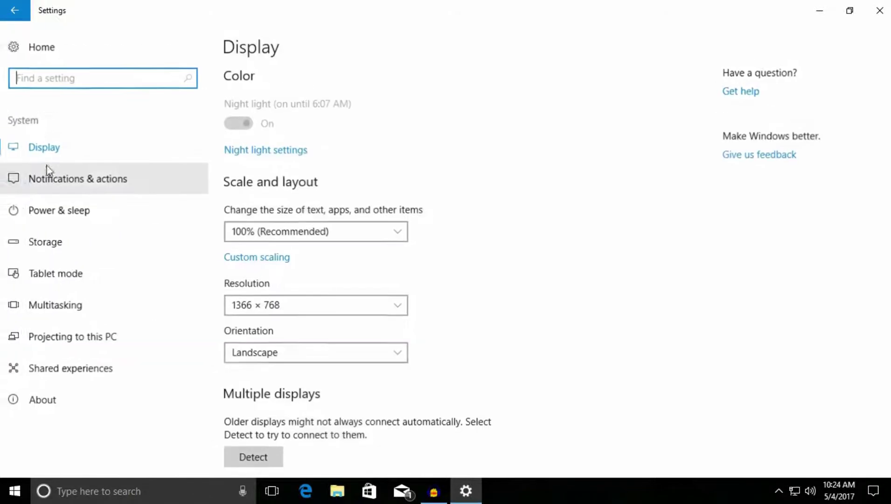
click(874, 491)
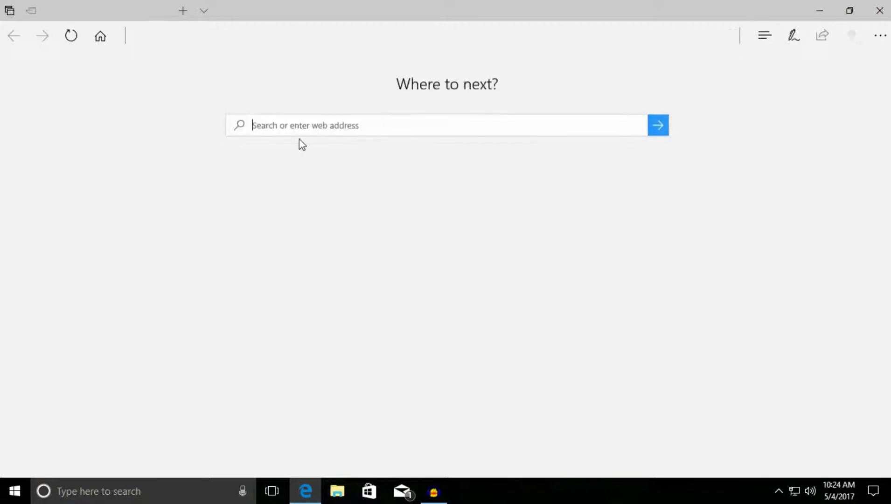
Search Bing for 'f.lux' in Edge and open the official site, justgetflux.com.
text(f.lux)
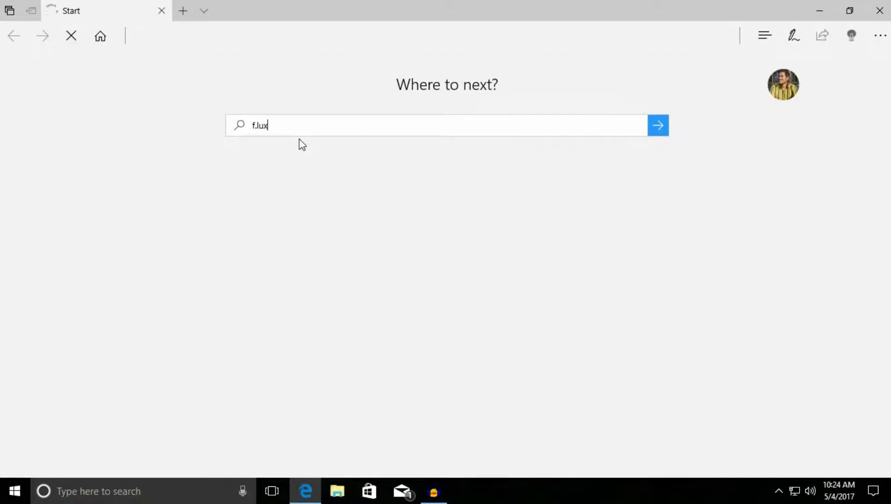
text(f.lux)
key(Return)
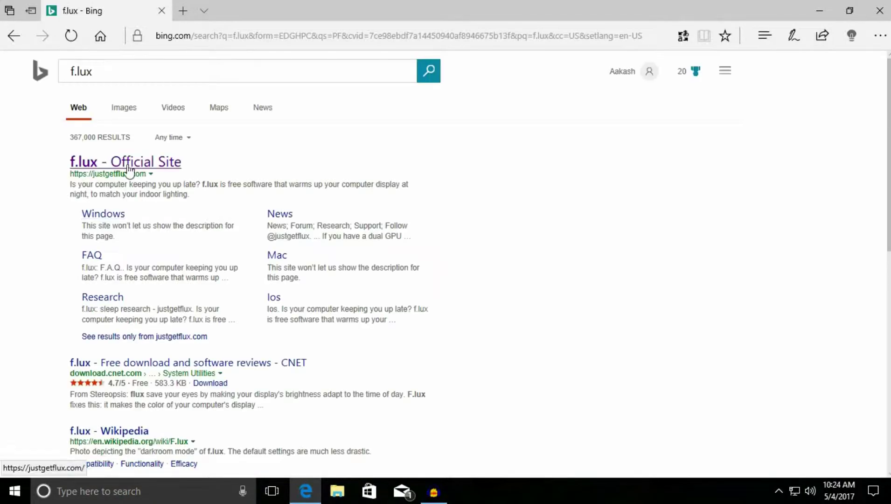
click(115, 165)
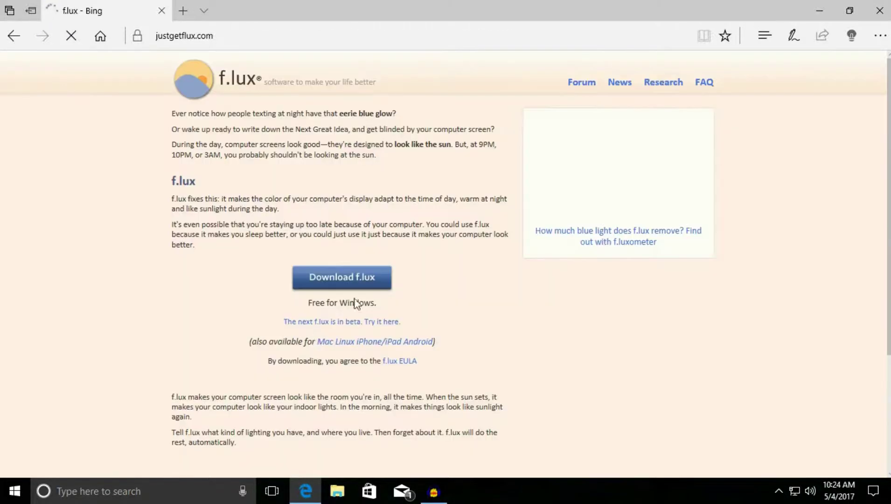
click(820, 10)
Run the flux-setup file on the desktop and accept the licence agreement to install.
double_click(23, 18)
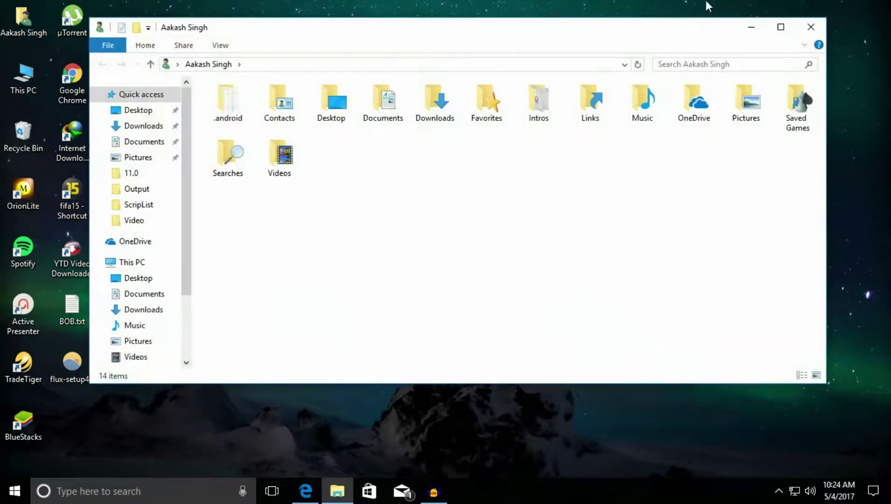
click(810, 27)
double_click(61, 371)
click(517, 353)
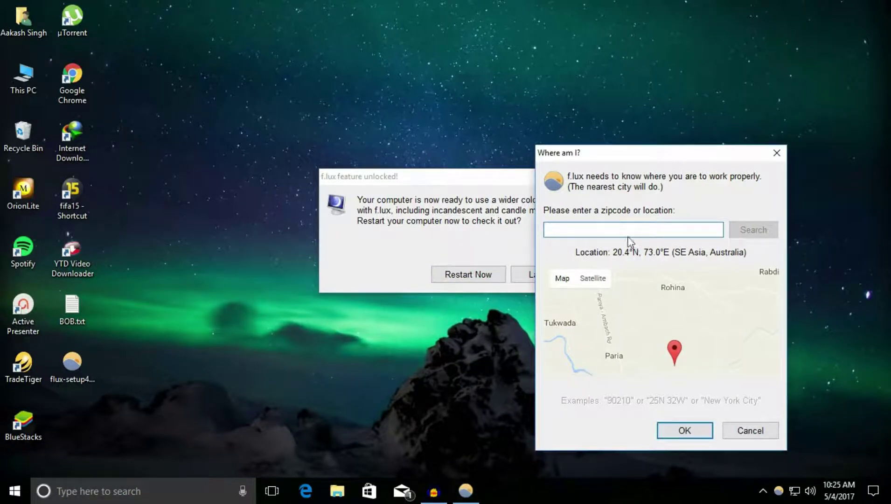
Set f.lux's location to 'vapi' and dismiss the restart prompt without restarting.
text(vapi)
click(682, 430)
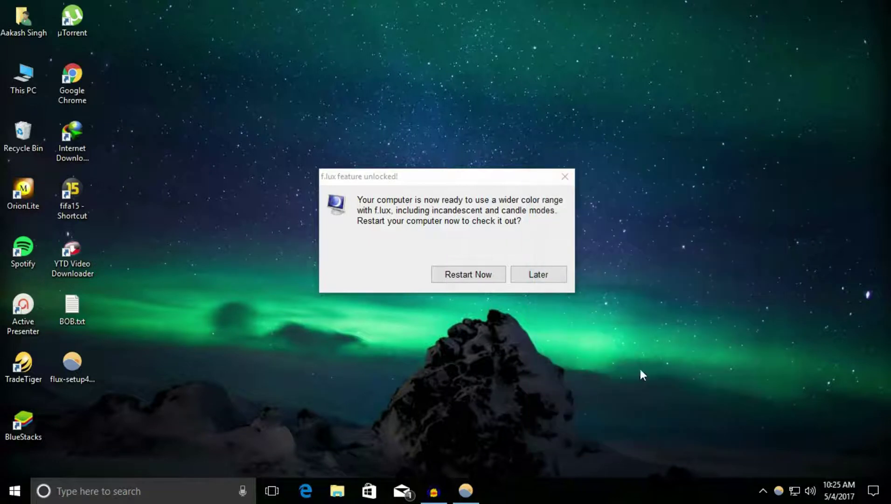
click(565, 176)
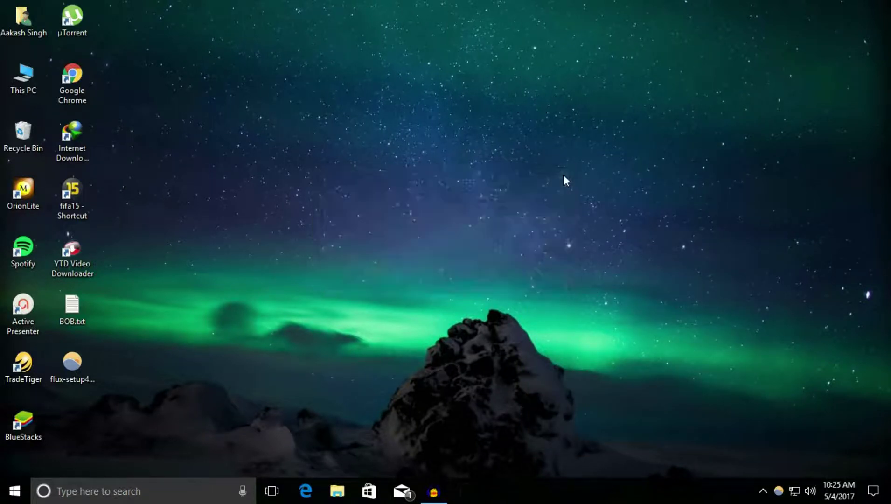
Drag f.lux's colour temperature slider from 6500K down to 3500K, switching to Custom Colors.
click(778, 491)
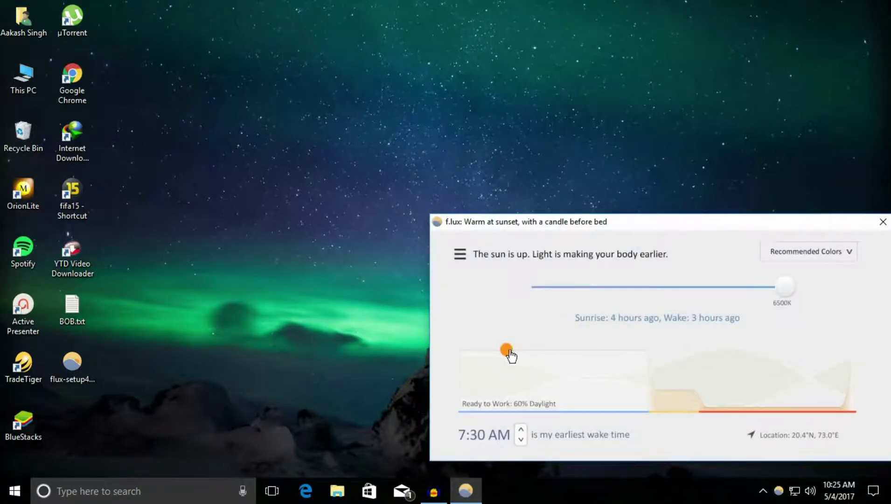
drag(792, 291, 665, 299)
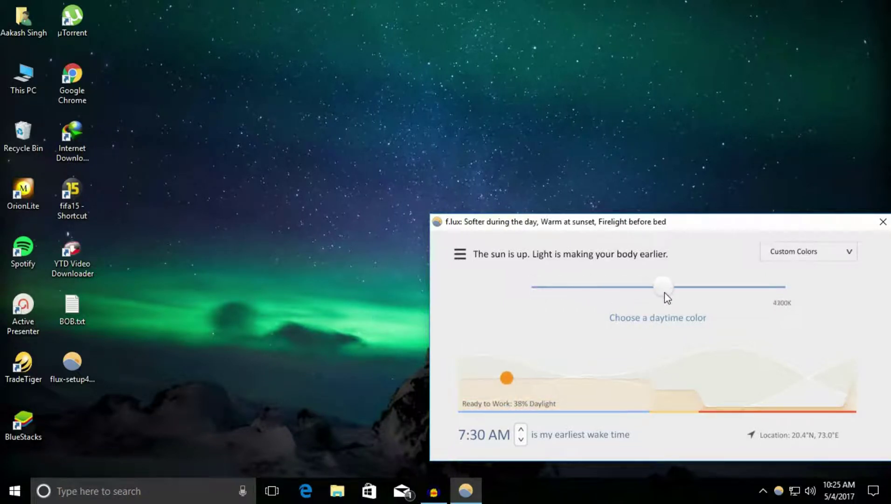
drag(662, 293, 622, 296)
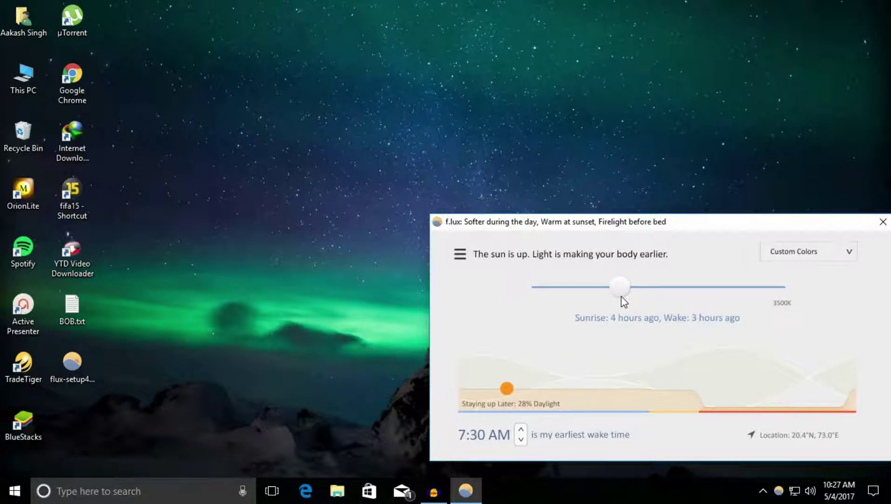
Change the f.lux colour to 3400K: Halogen from the options menu.
click(460, 254)
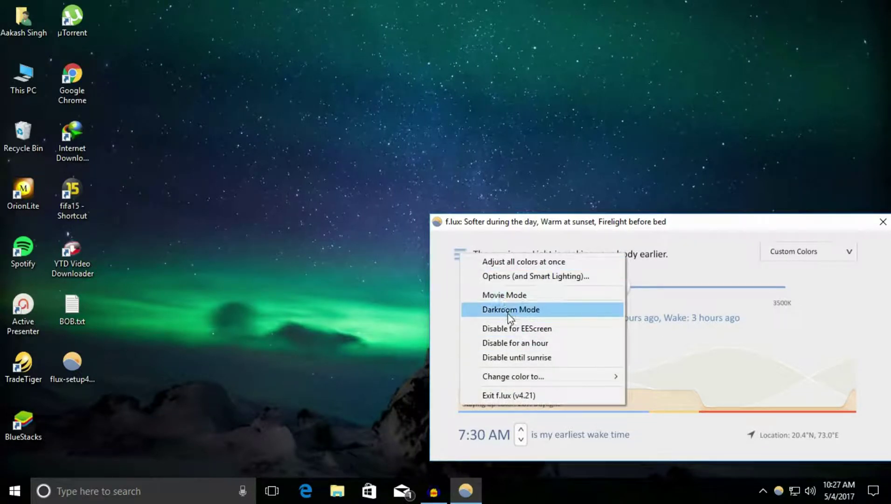
click(506, 296)
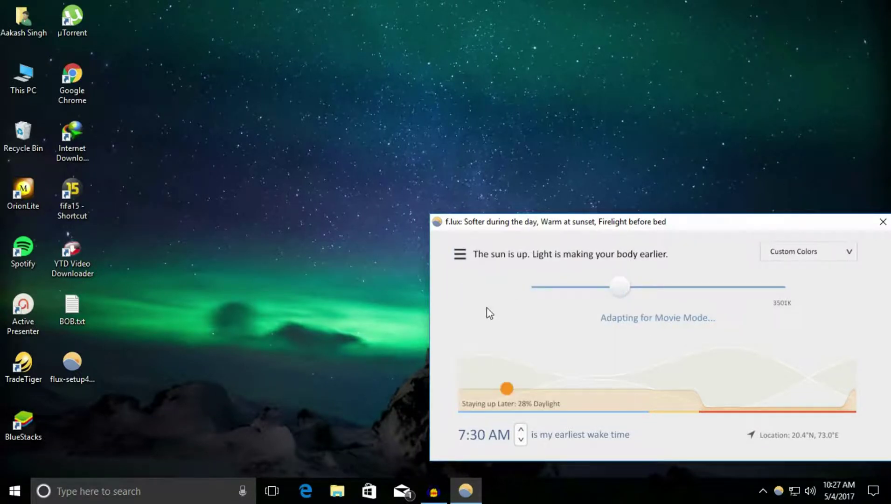
click(459, 255)
mouse_move(533, 381)
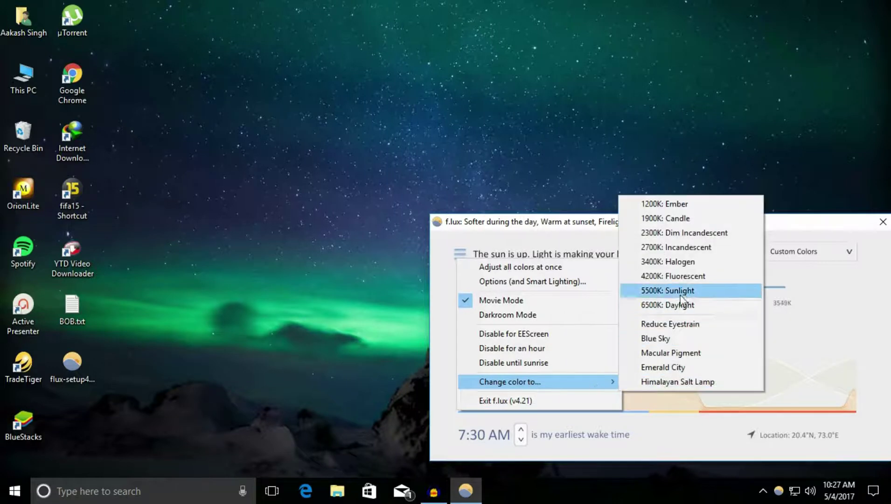
click(692, 263)
click(462, 256)
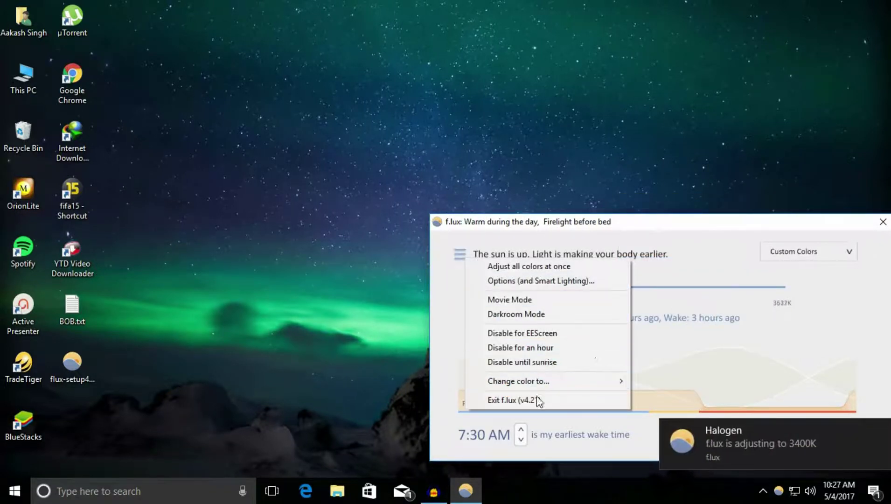
click(687, 311)
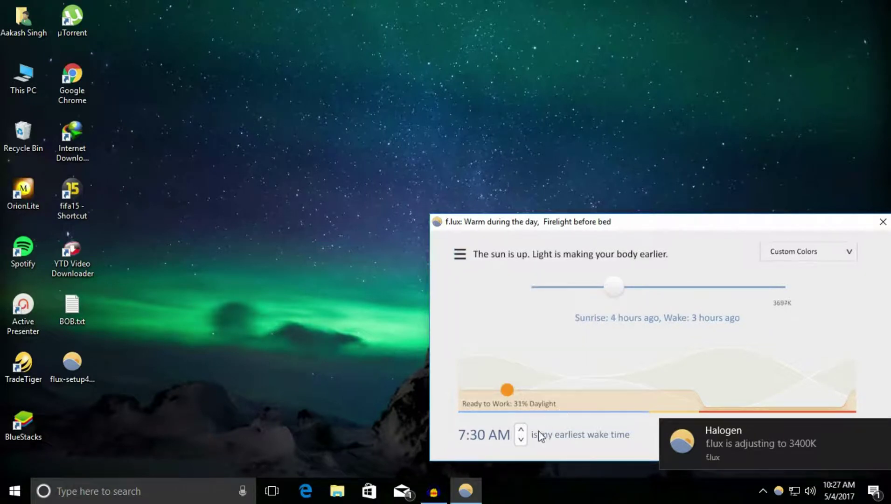
Set the earliest wake time to 6:00 AM using the spinner arrows.
drag(615, 229, 519, 159)
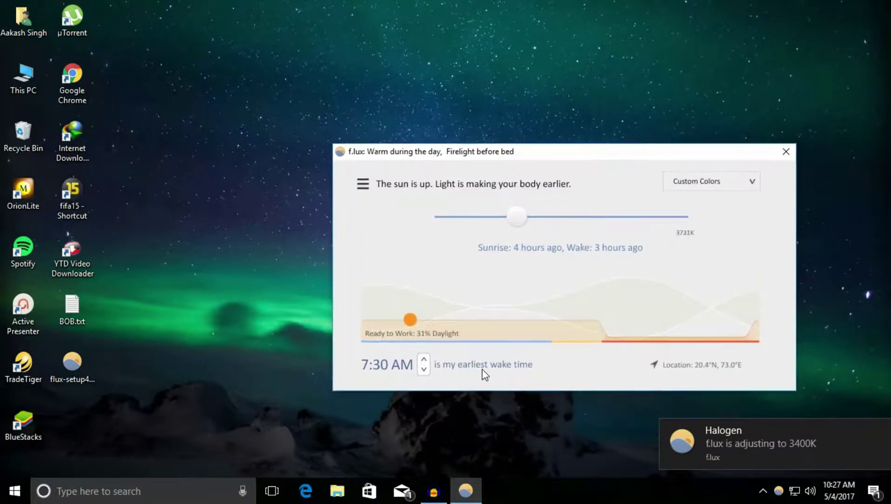
click(423, 360)
click(423, 359)
click(424, 369)
click(425, 370)
click(424, 370)
click(424, 370)
click(424, 369)
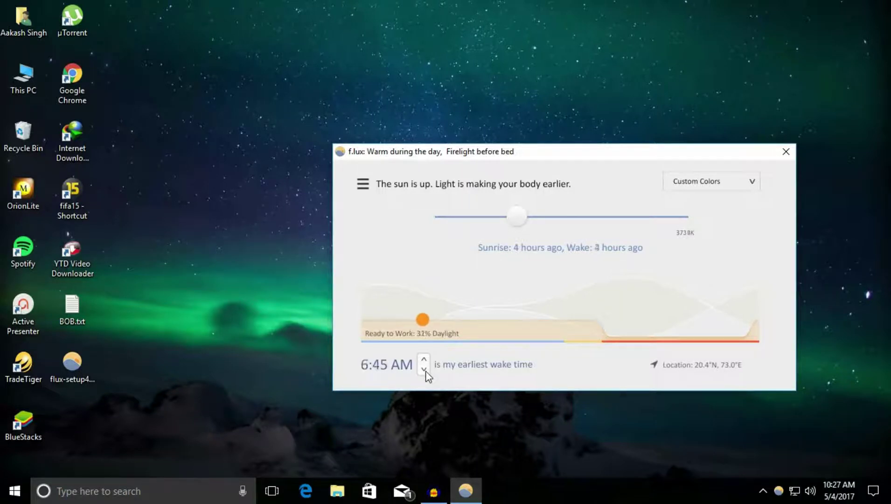
click(425, 369)
click(424, 370)
click(424, 370)
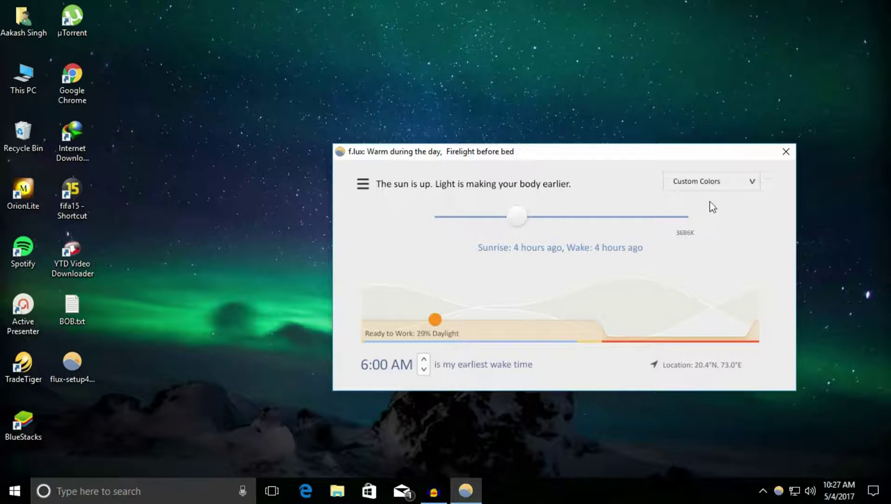
click(717, 186)
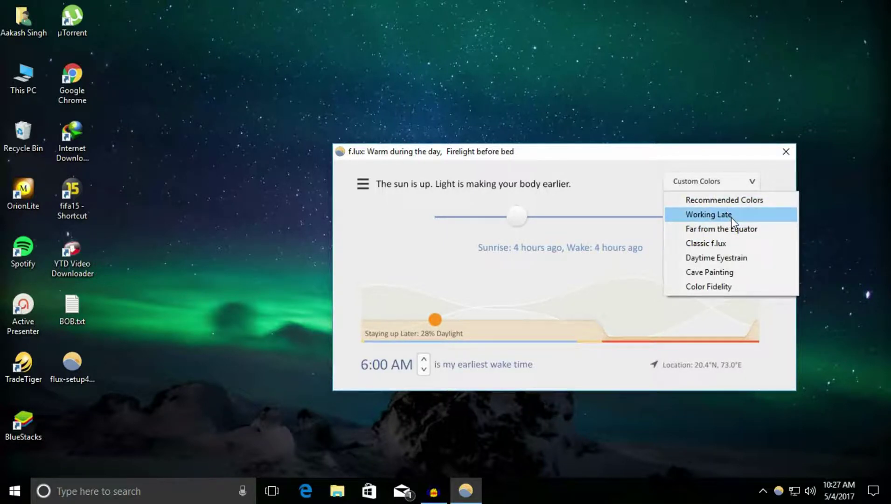
Switch presets from Working Late to Recommended Colors, then set Custom Colors at 3950K.
click(732, 215)
click(725, 189)
click(721, 201)
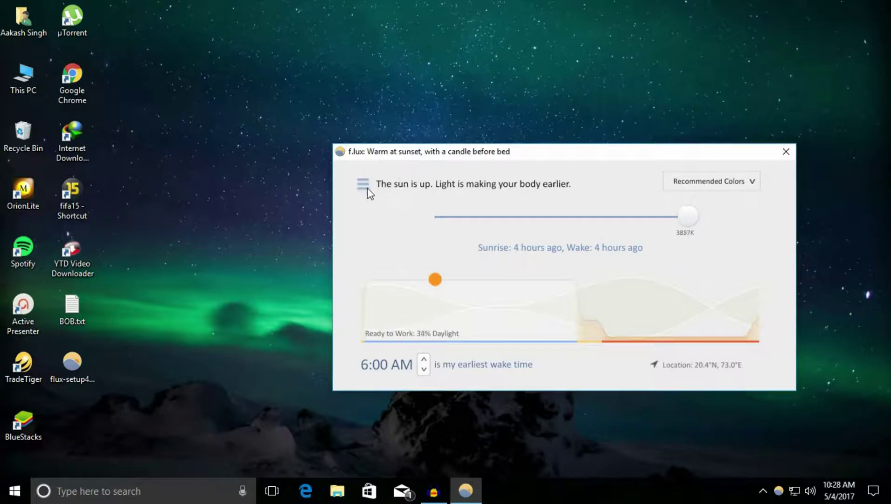
click(547, 216)
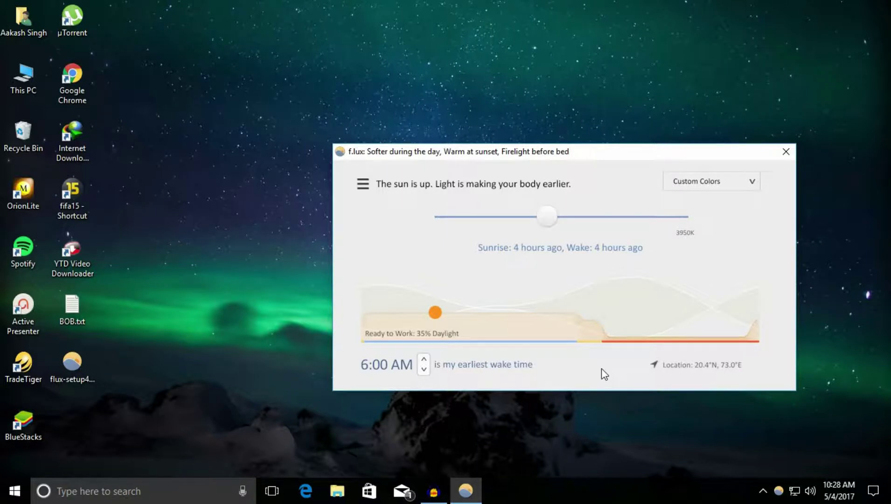
click(873, 491)
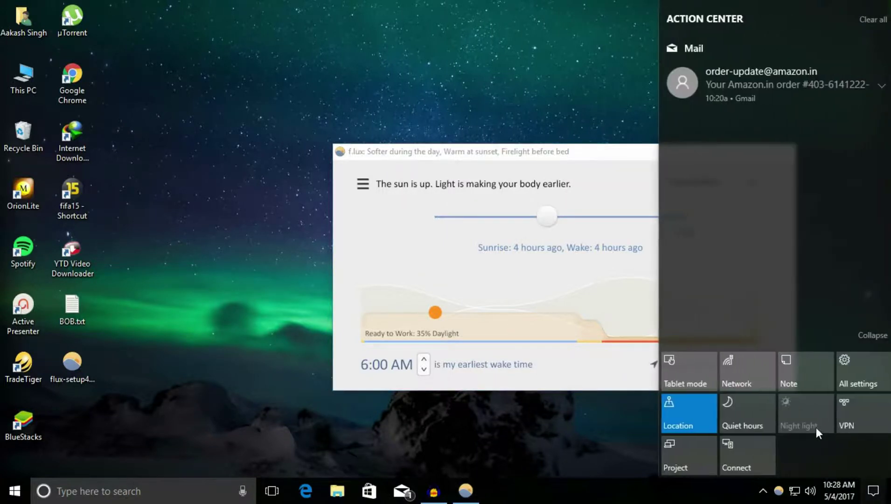
Drag the f.lux daytime temperature up to 4700K, then close the f.lux window.
click(873, 335)
click(542, 274)
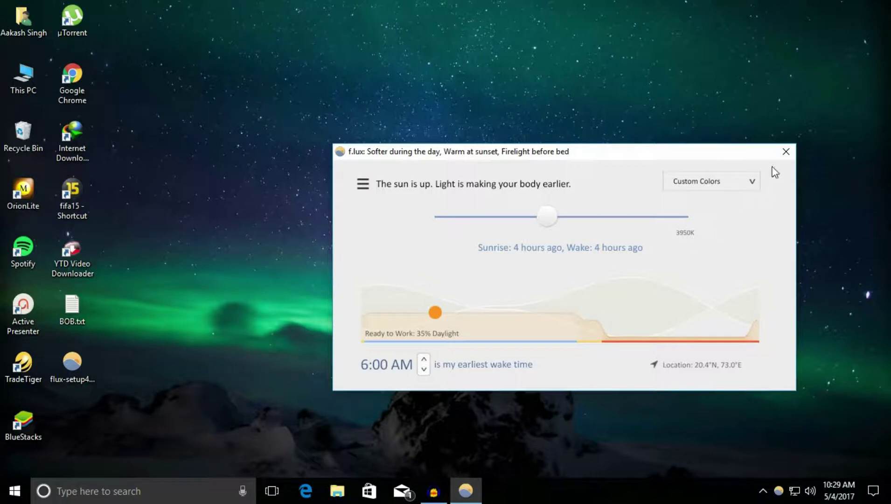
drag(573, 224, 611, 221)
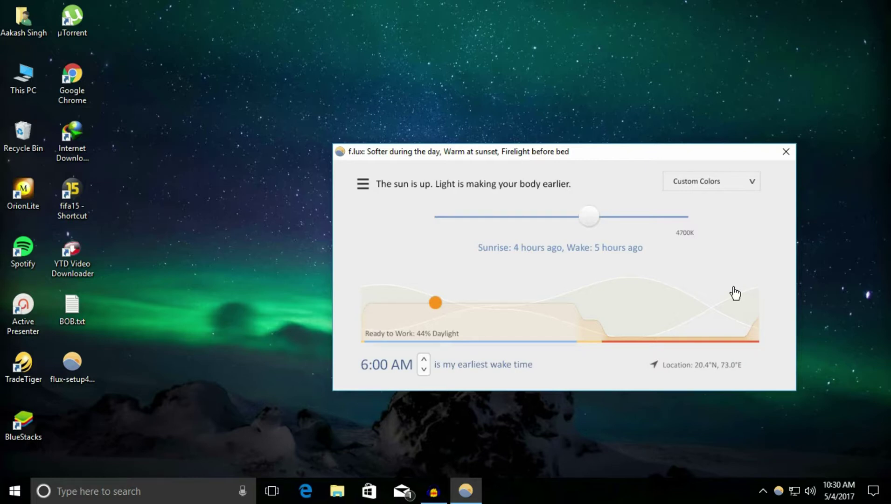
key(alt+F4)
right_click(541, 225)
Refresh the desktop and reopen Windows Settings from Action Center to recheck Night light.
click(565, 265)
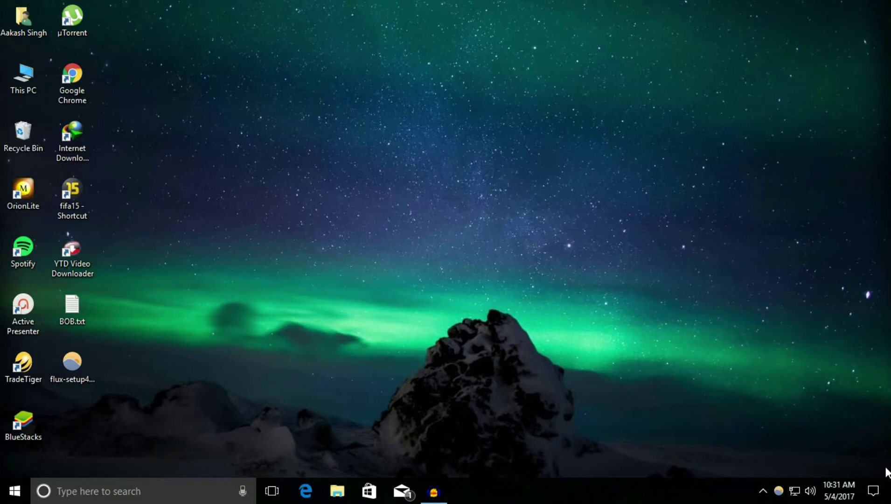
click(874, 491)
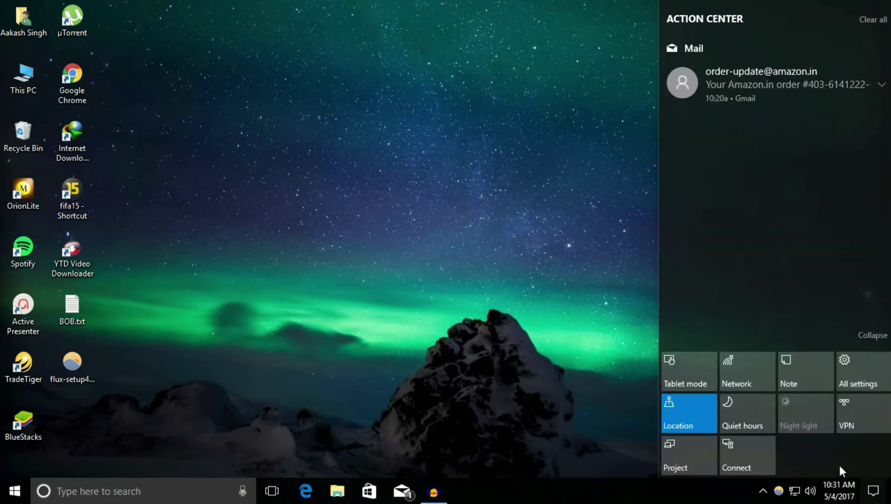
click(865, 337)
click(868, 441)
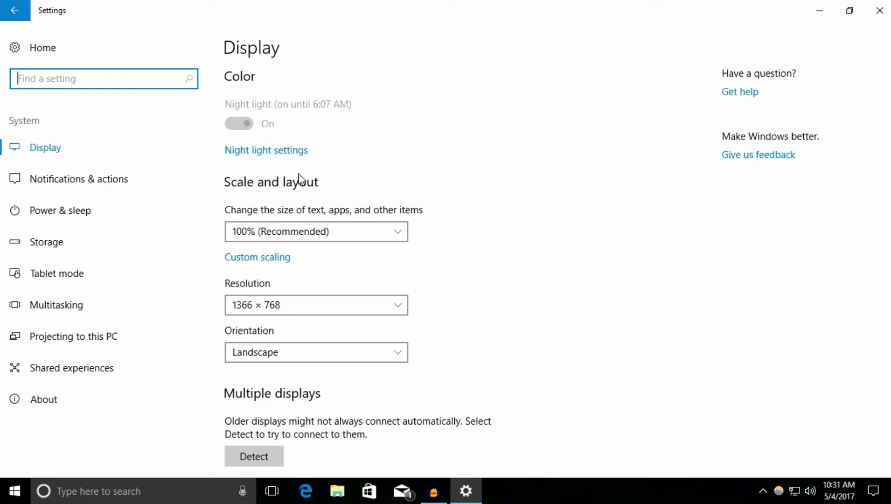